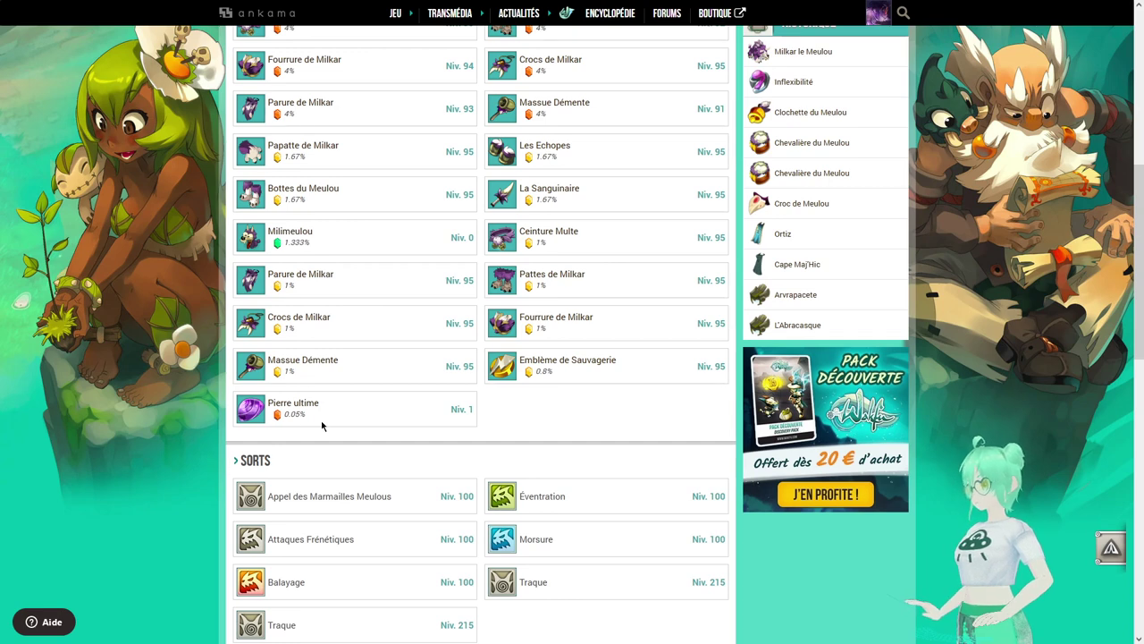
- Review the drop rates and spells listed on the Milkar le Meulou encyclopedia page
mouse_move(304, 410)
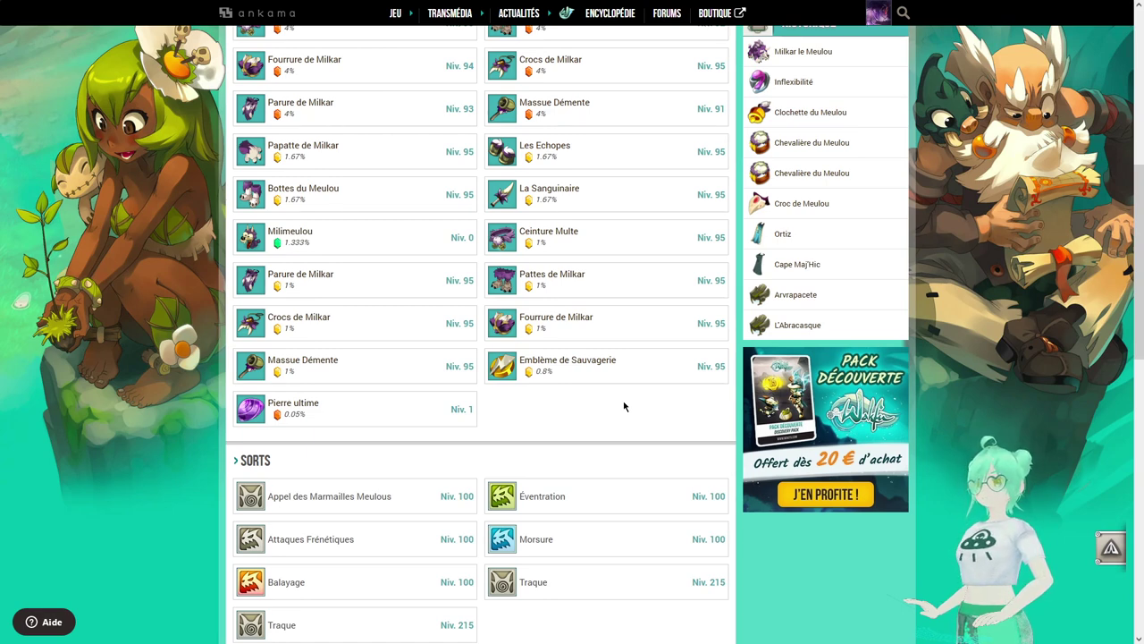
scroll(572, 393, down, 4)
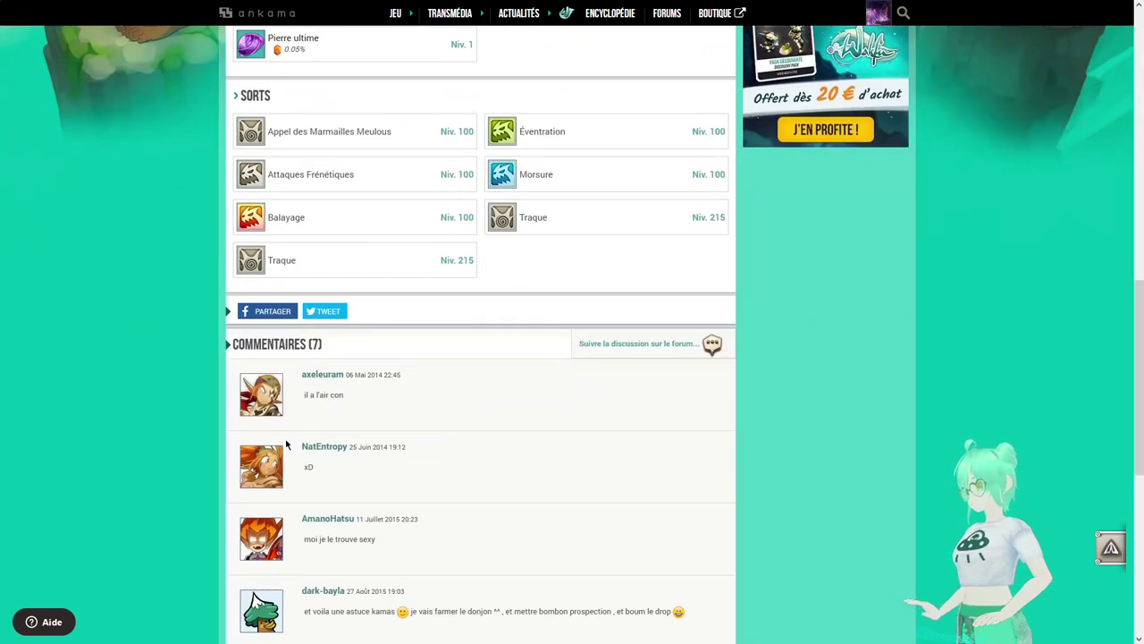
scroll(456, 447, up, 10)
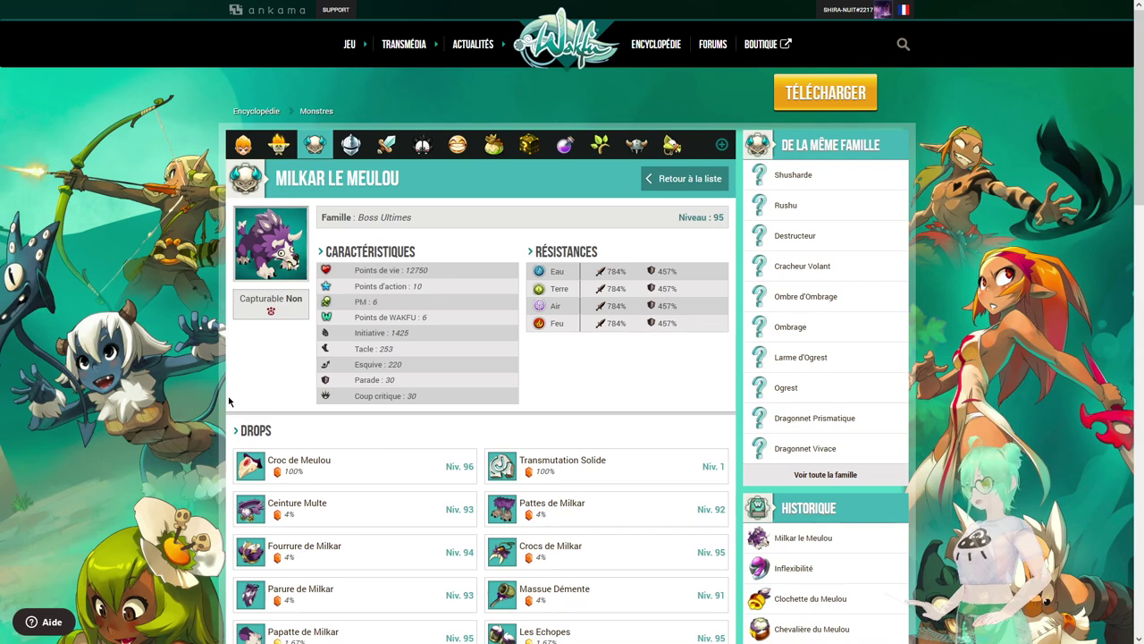
- Switch to the Milkar spreadsheet in Google Sheets and inspect the Esperence Gain/Perso formula and the craftable counts per attempt
key(ctrl+Tab)
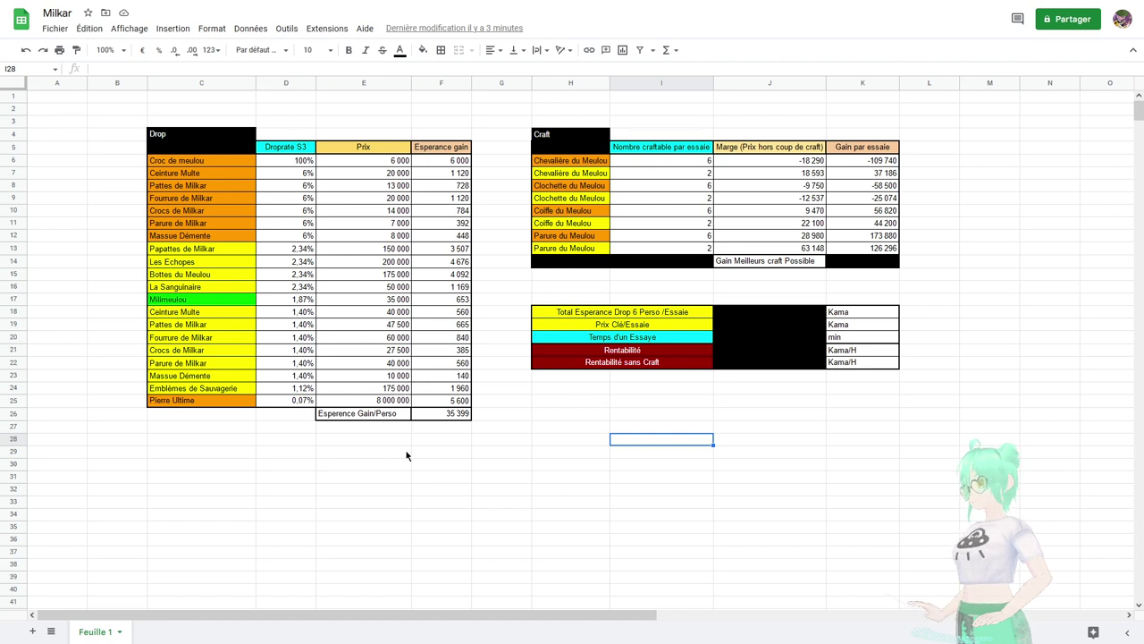
click(420, 417)
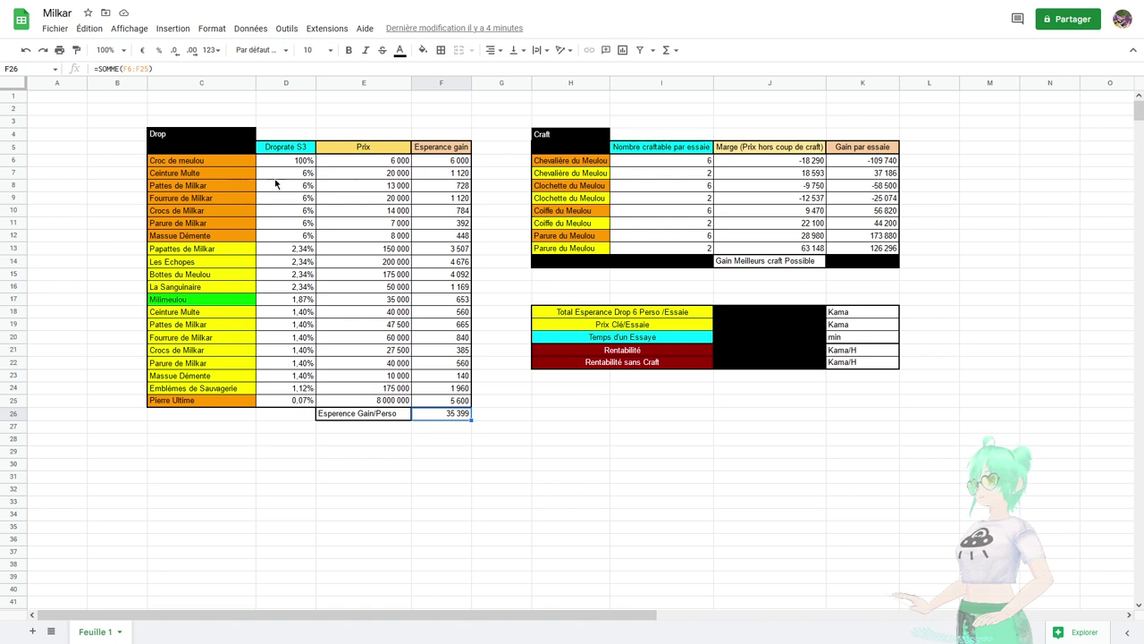
click(639, 163)
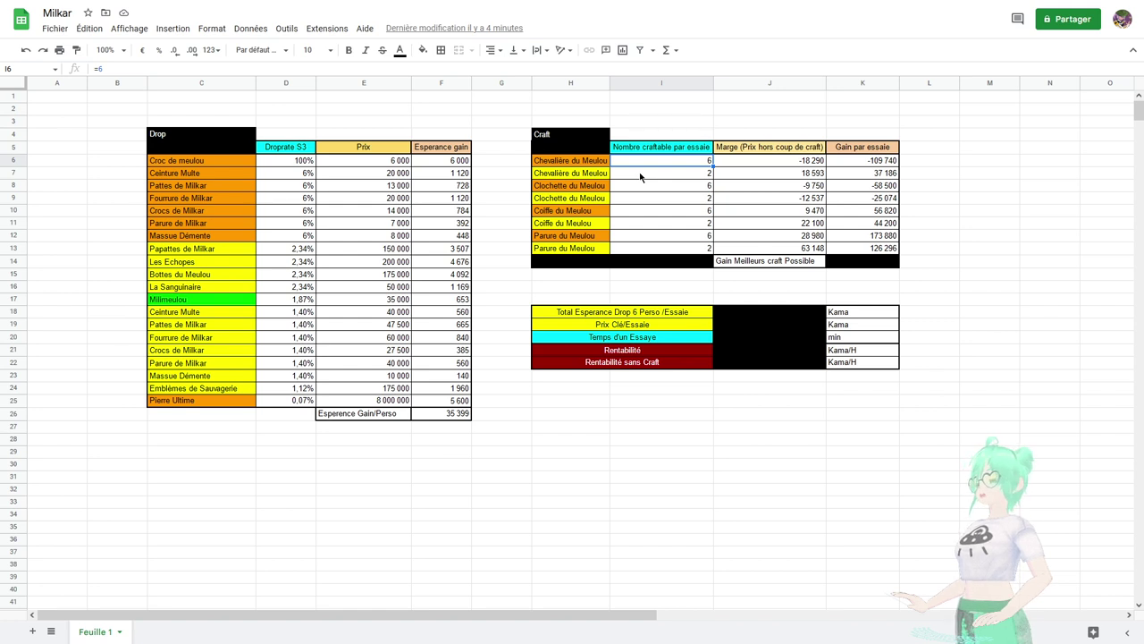
click(640, 188)
click(660, 213)
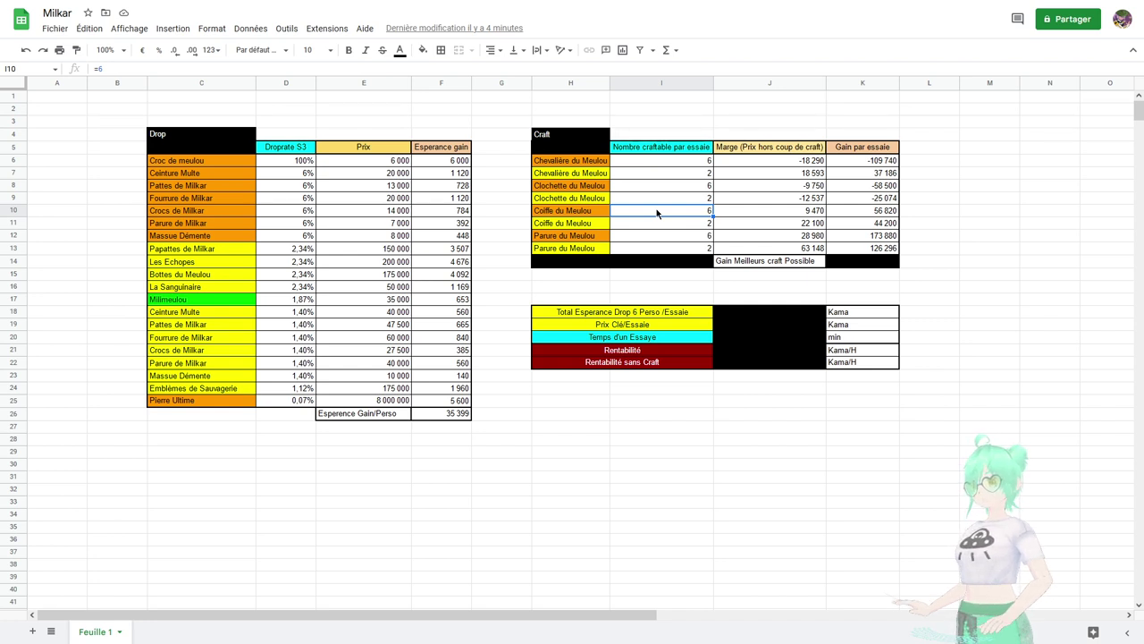
click(631, 178)
click(634, 203)
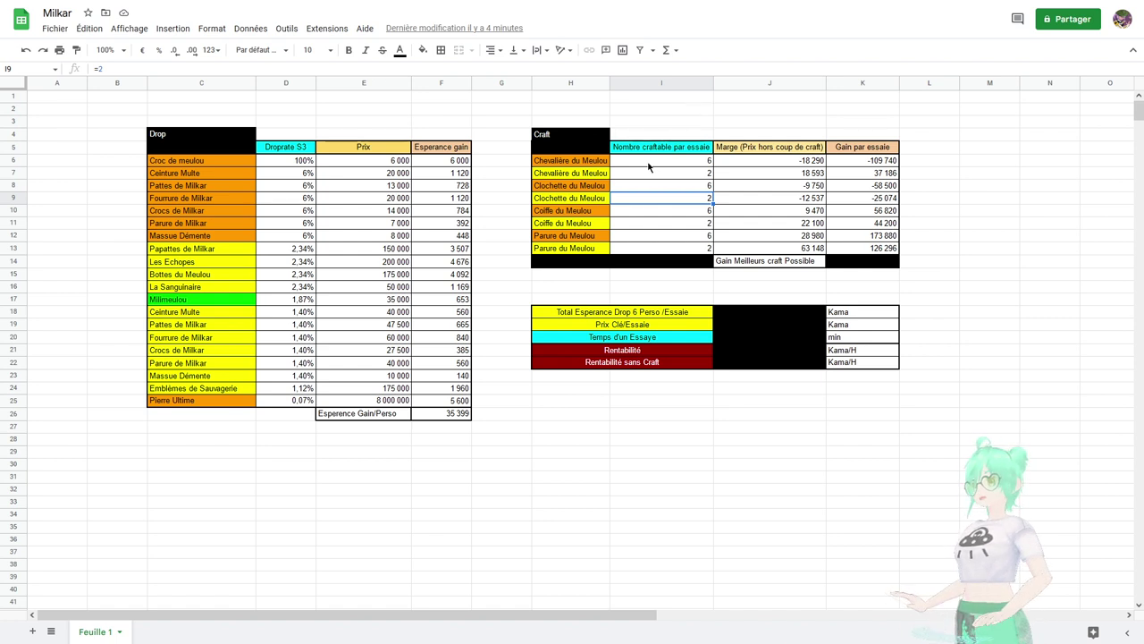
click(636, 226)
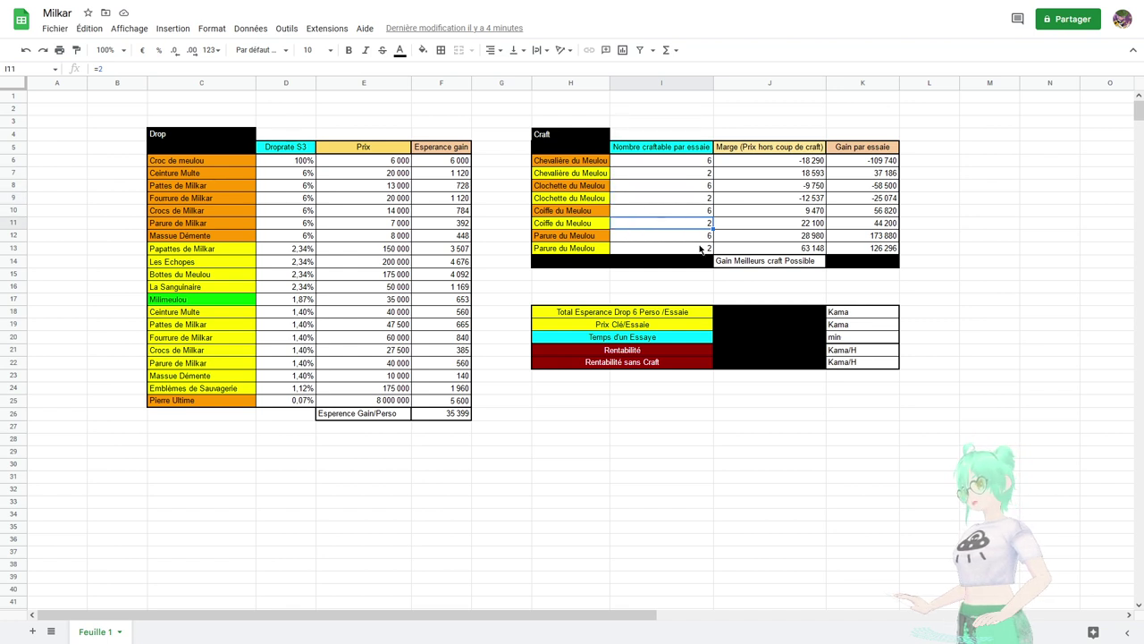
click(637, 251)
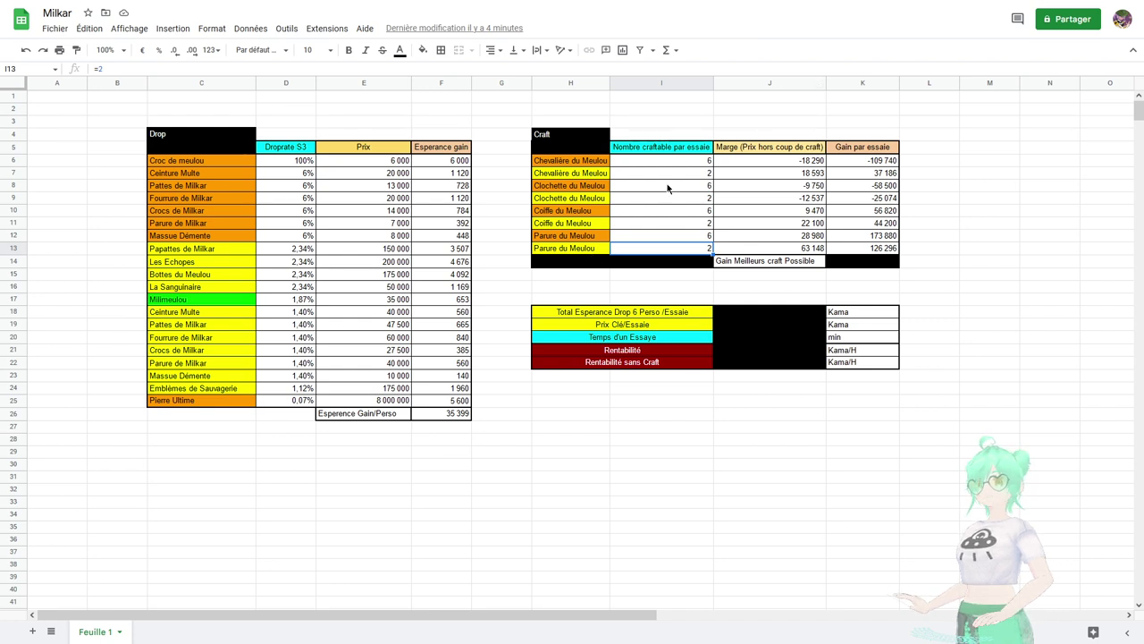
- Inspect the Marge formulas of the Chevalière and Clochette du Meulou crafts in the Craft table
click(723, 162)
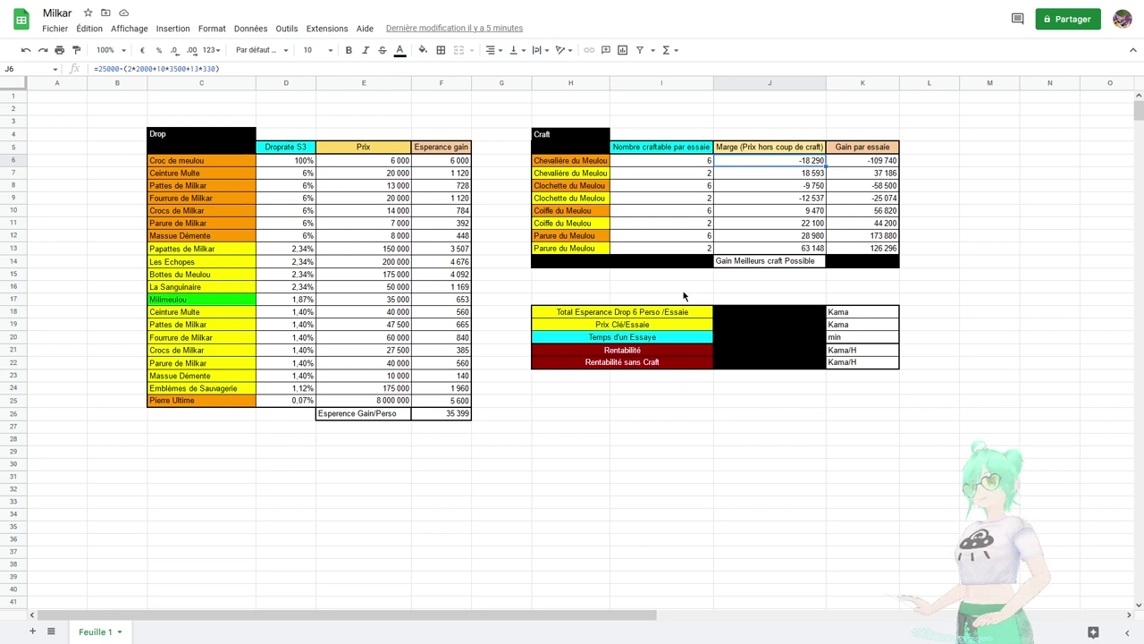
click(742, 187)
click(787, 198)
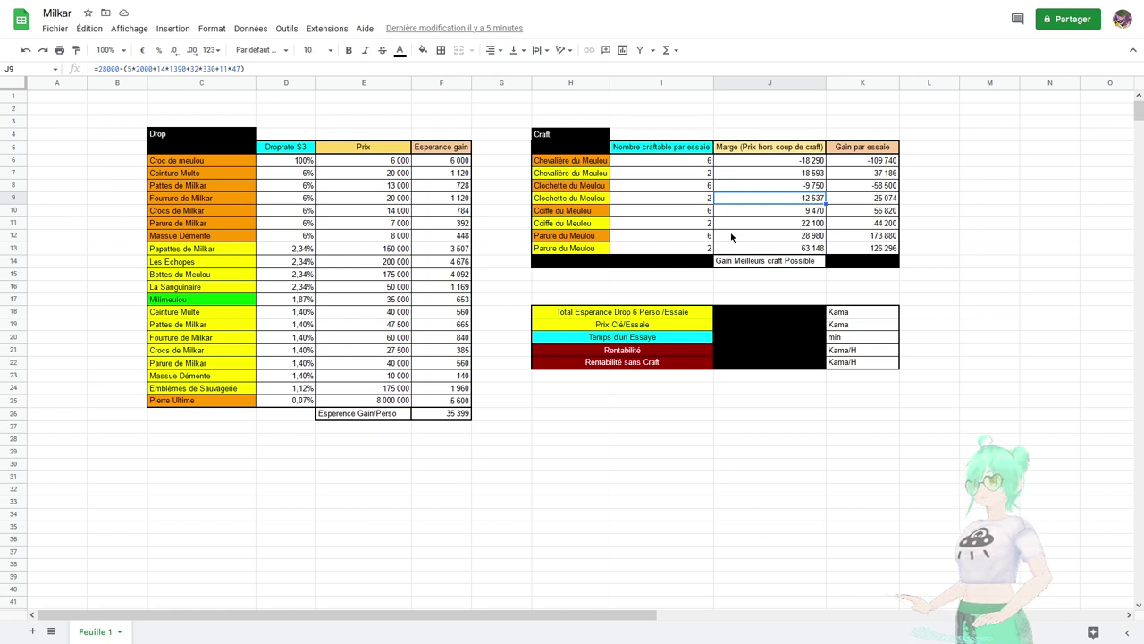
click(739, 163)
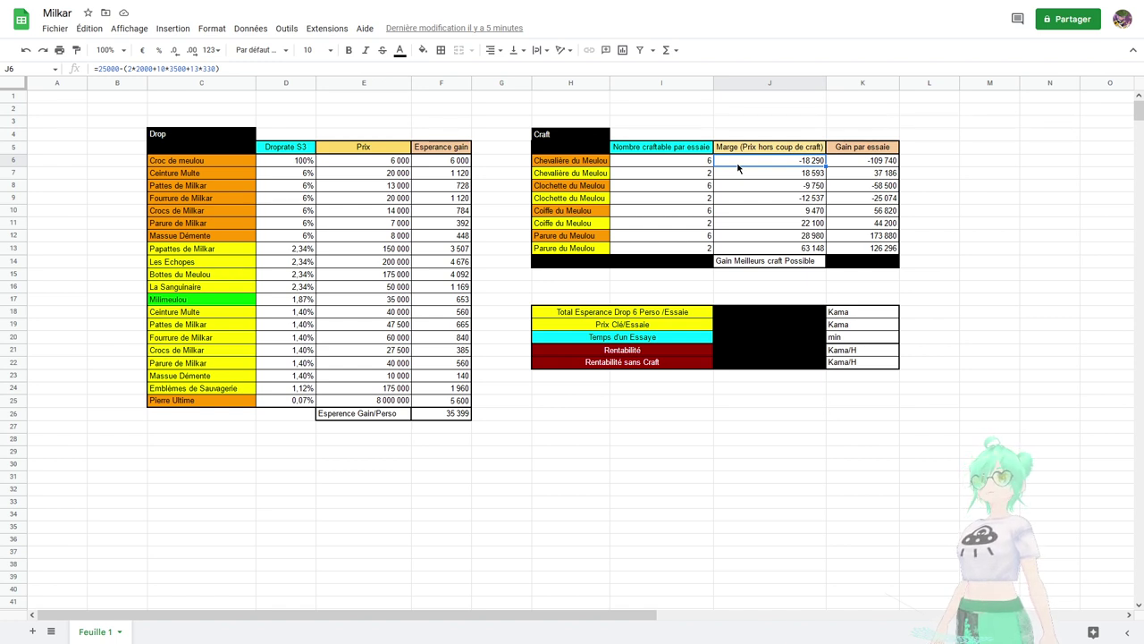
key(Down)
key(Down)
key(Down)
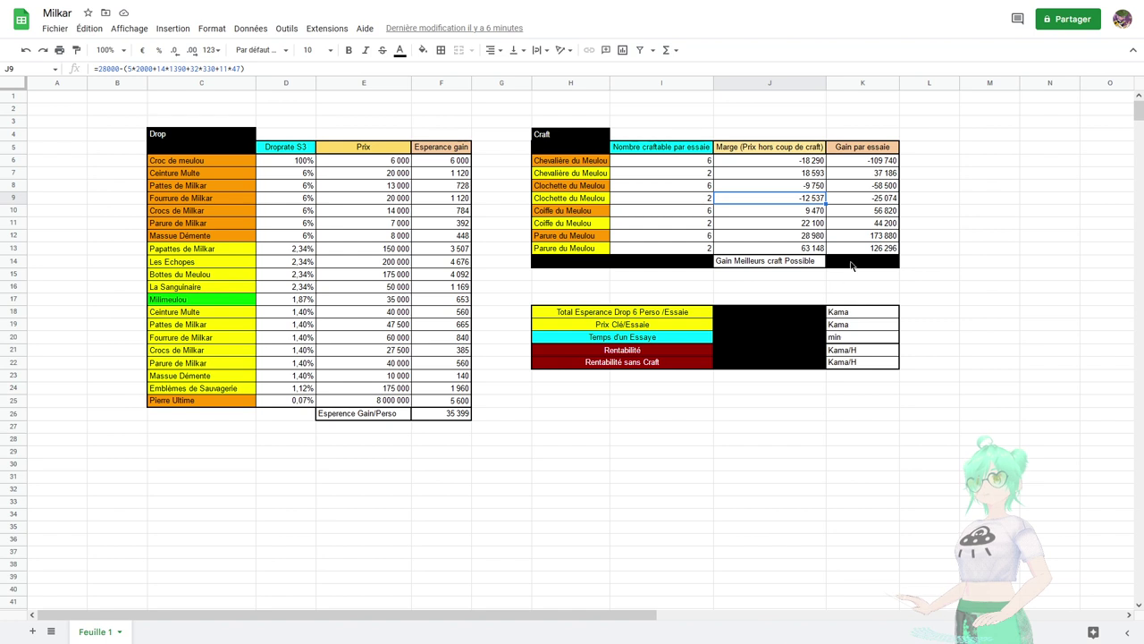
click(747, 191)
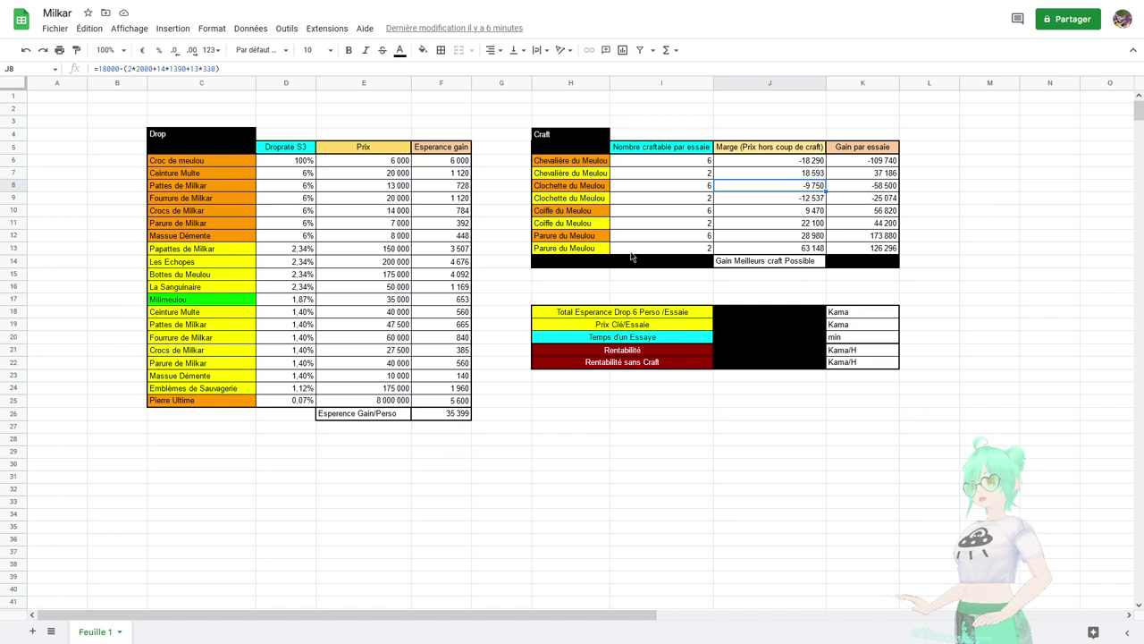
click(583, 238)
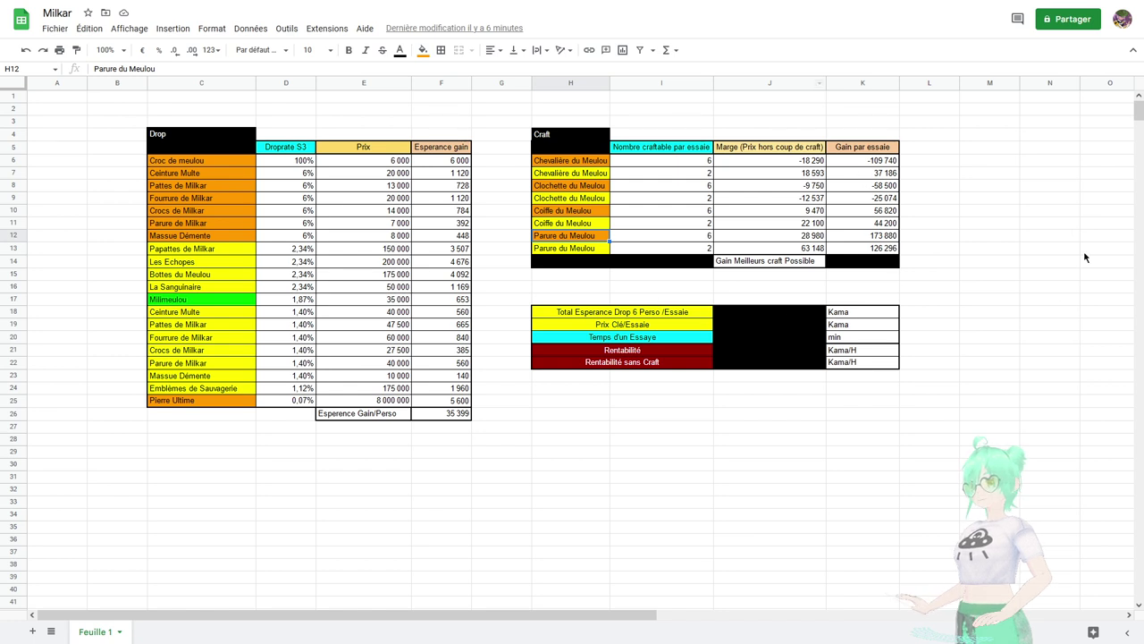
- Reset the black fill of the Gain Meilleurs craft Possible value in K14 and inspect its formula and the one above
click(844, 261)
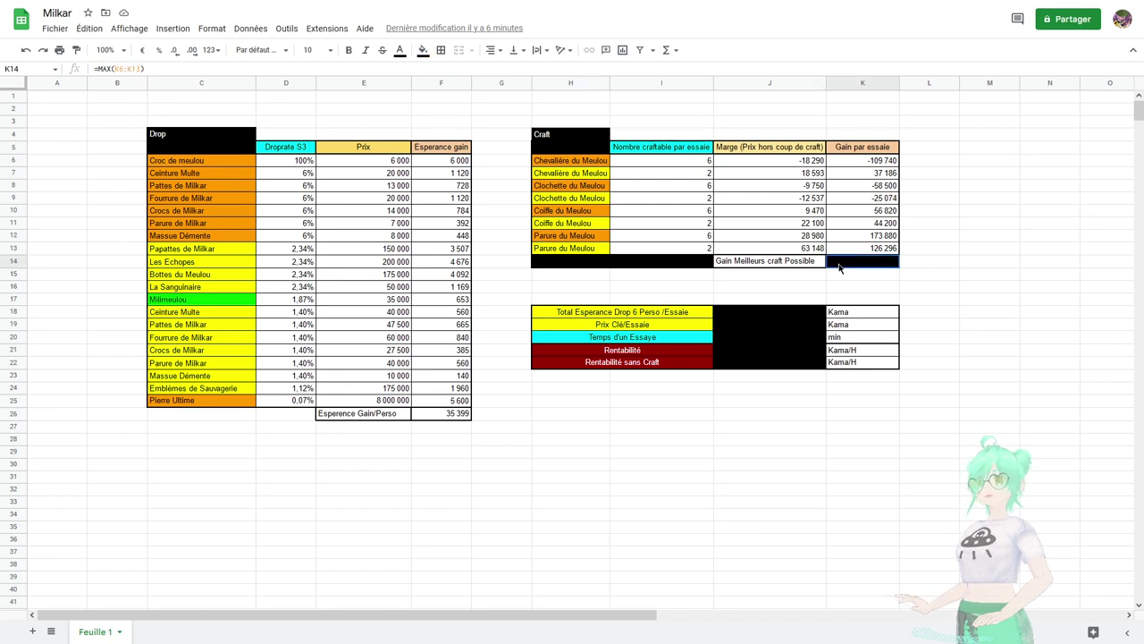
click(423, 50)
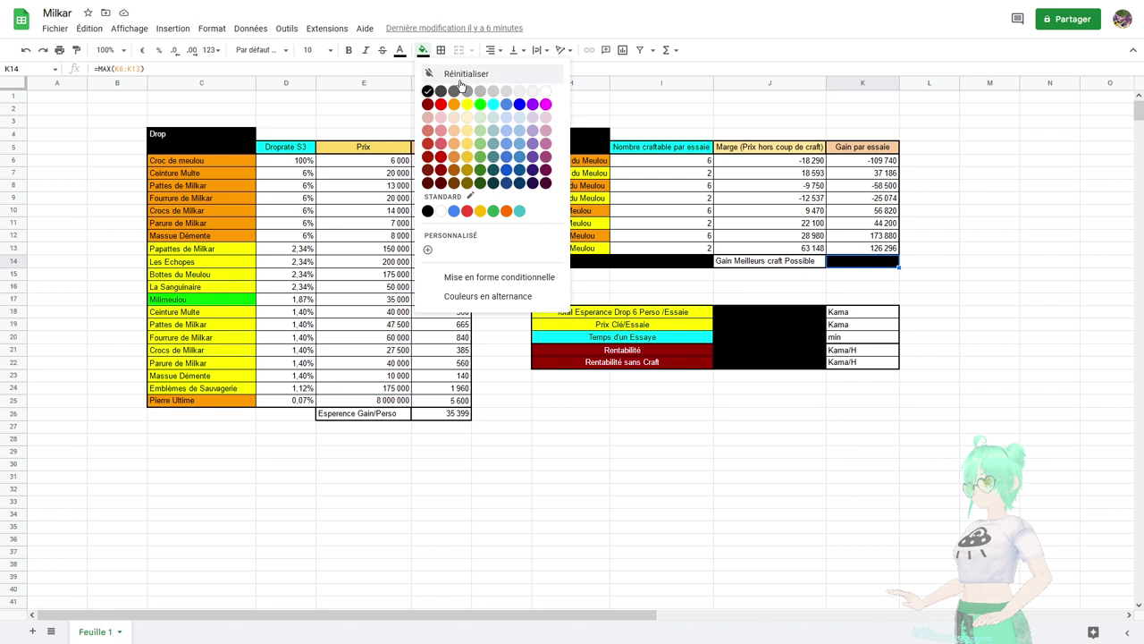
click(472, 80)
click(662, 413)
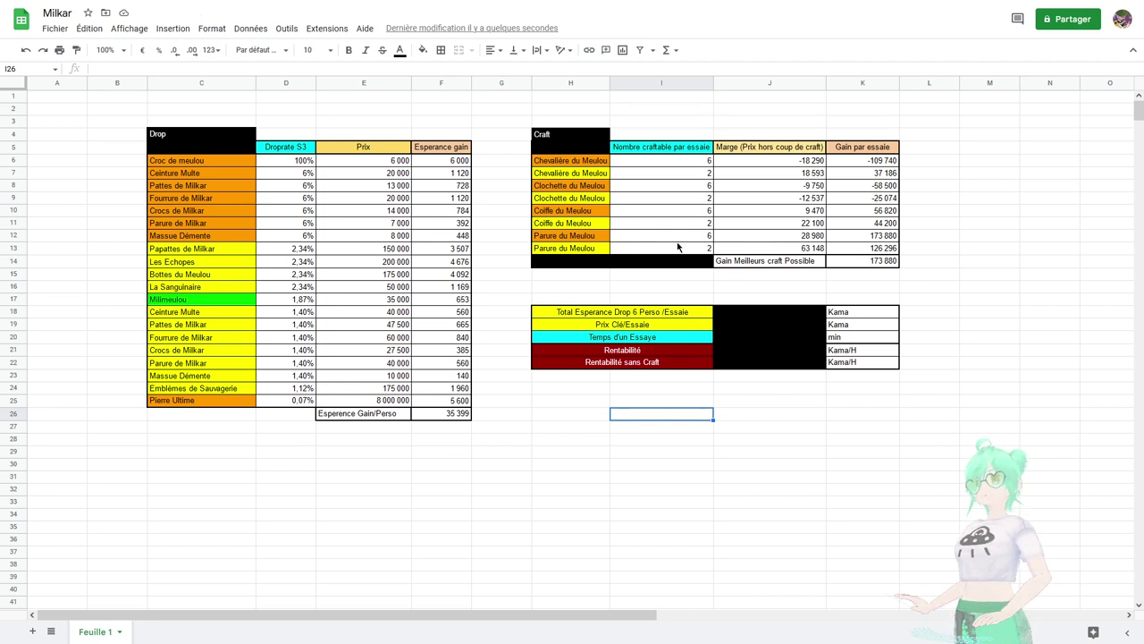
click(864, 259)
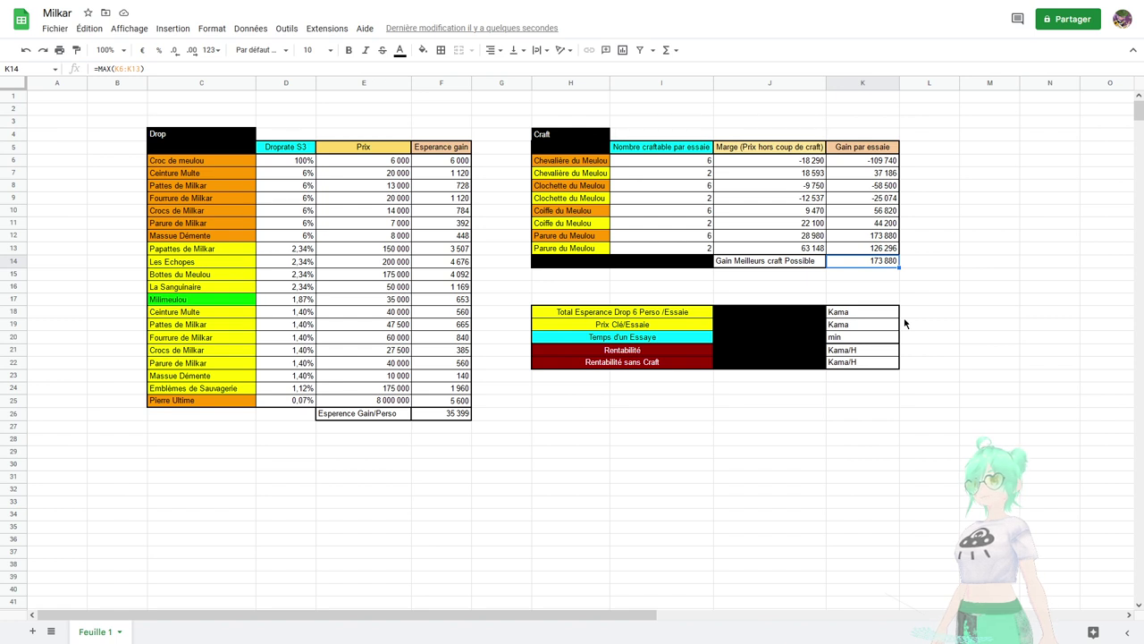
click(847, 251)
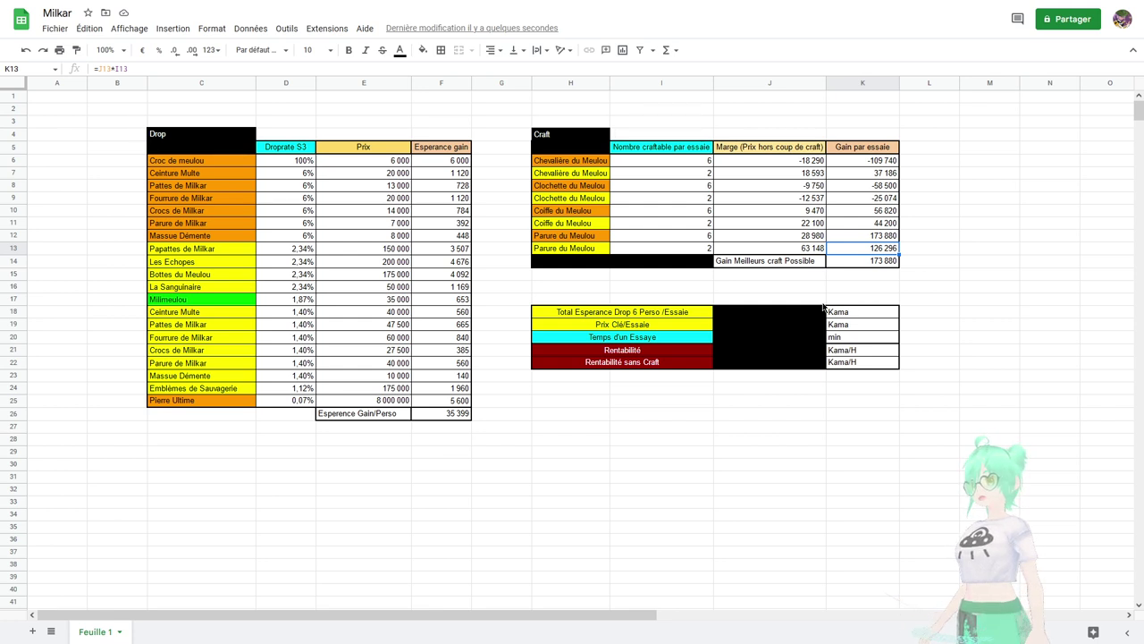
- Reset the black fill of the Total Esperance Drop 6 Perso/Essaie and Prix Clé/Essaie values in J18 and J19
click(755, 312)
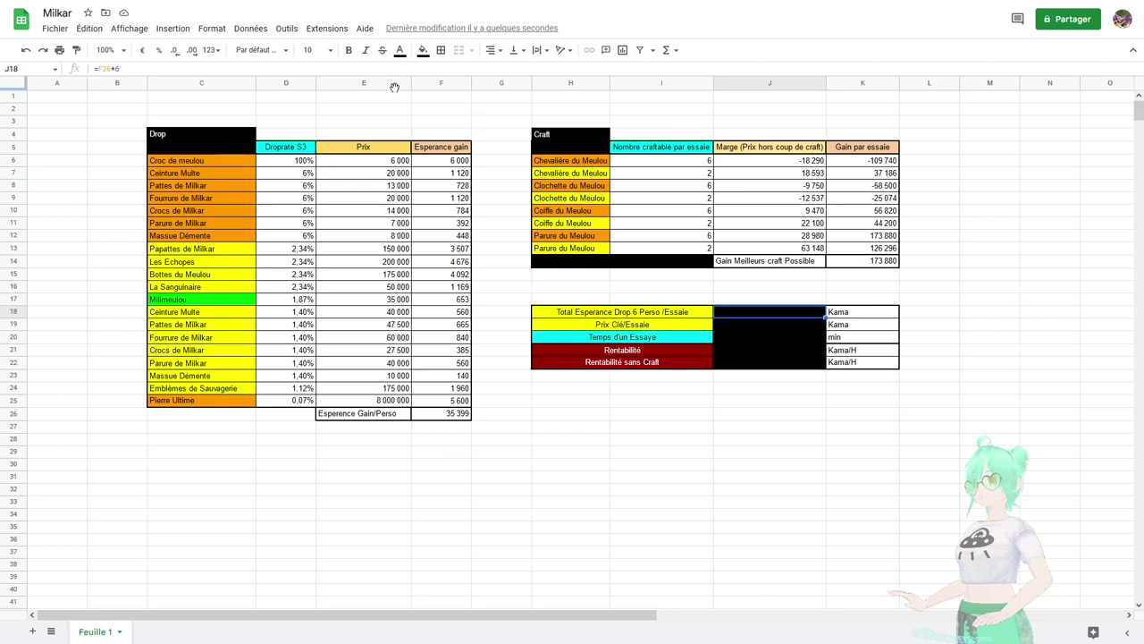
click(423, 50)
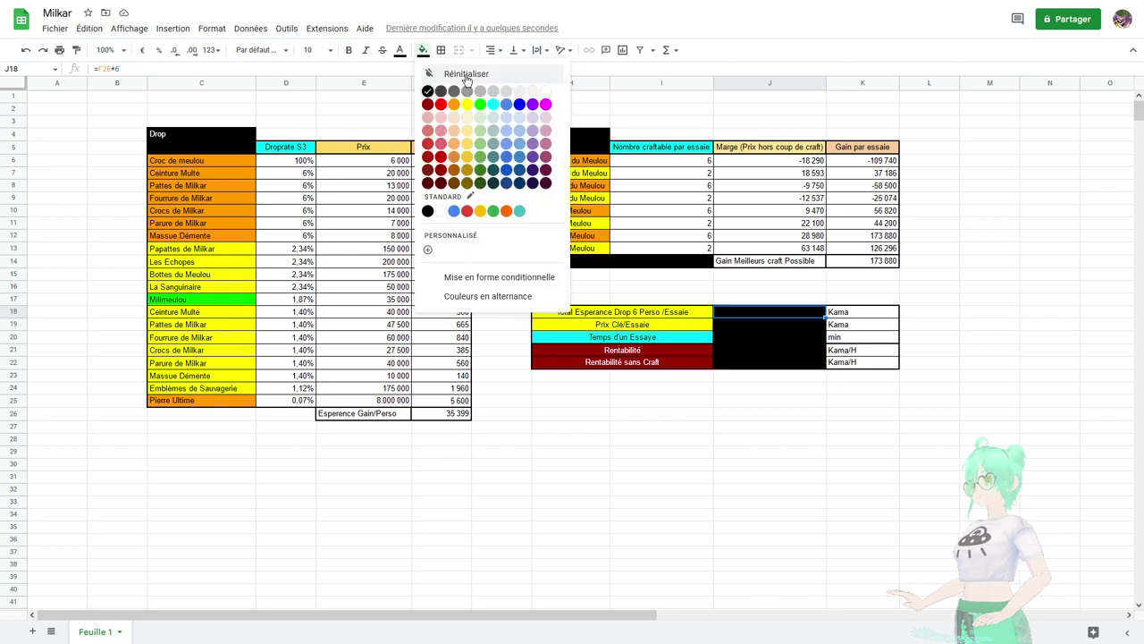
click(466, 77)
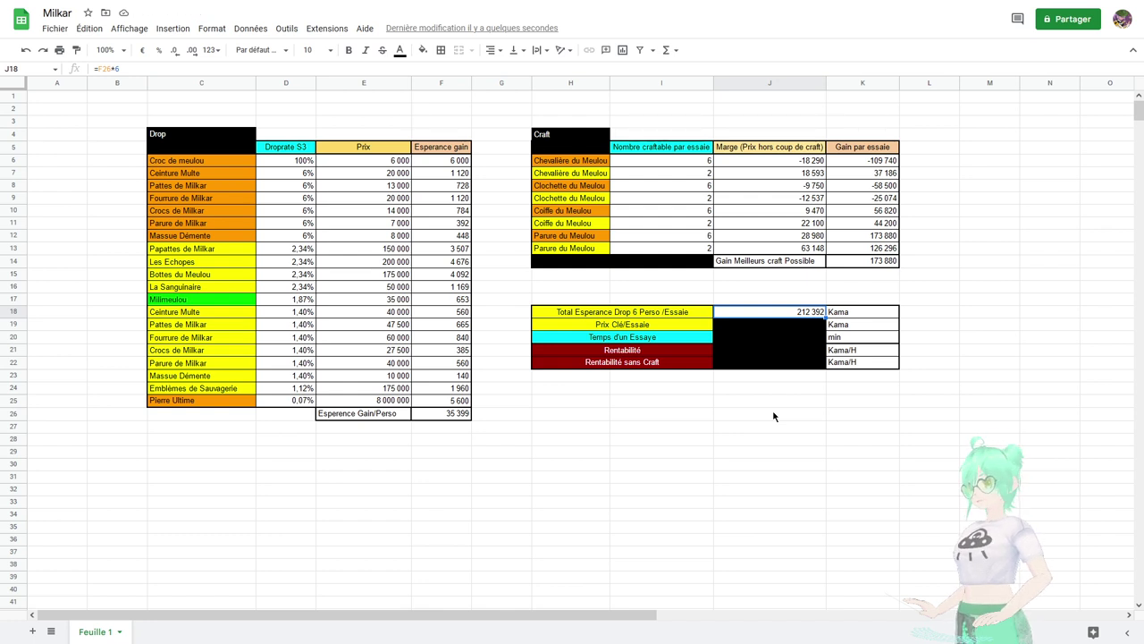
click(733, 332)
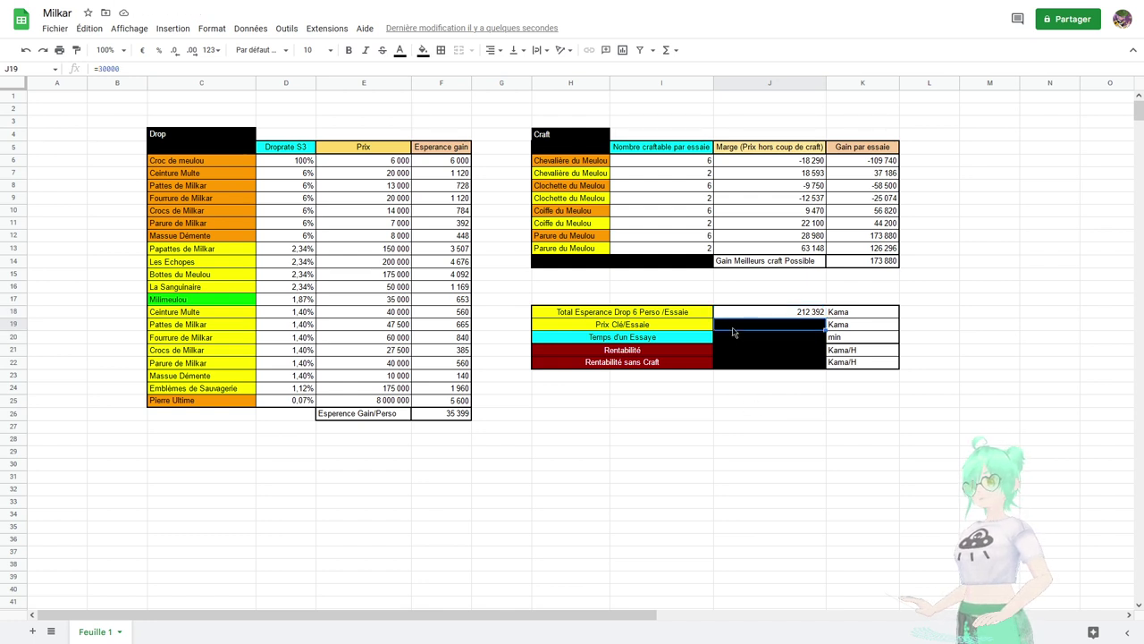
click(424, 51)
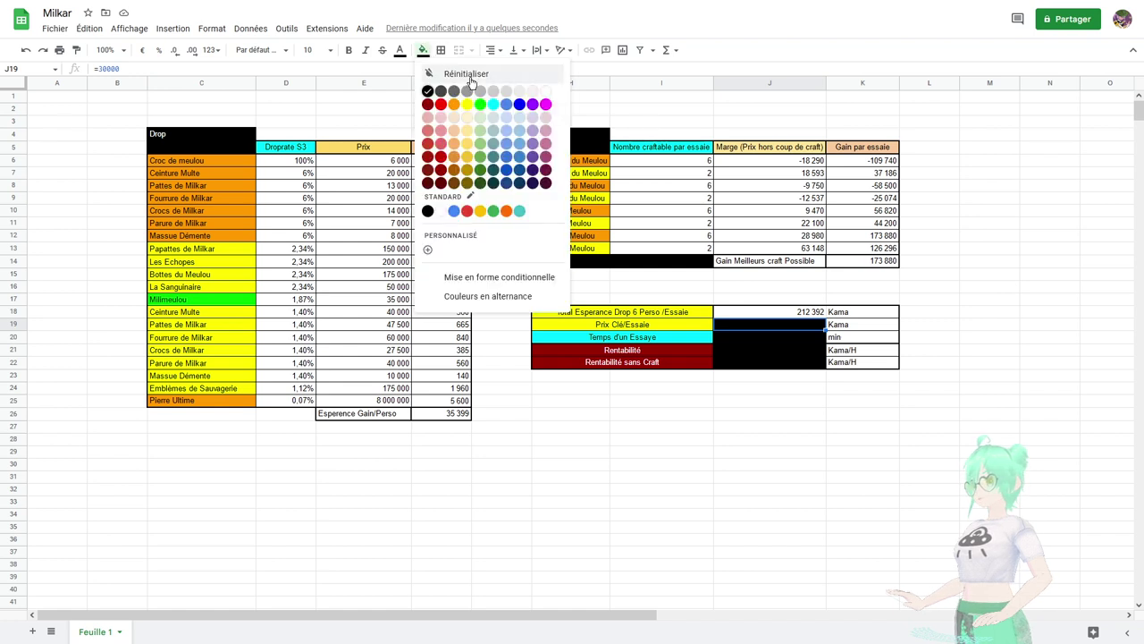
click(468, 75)
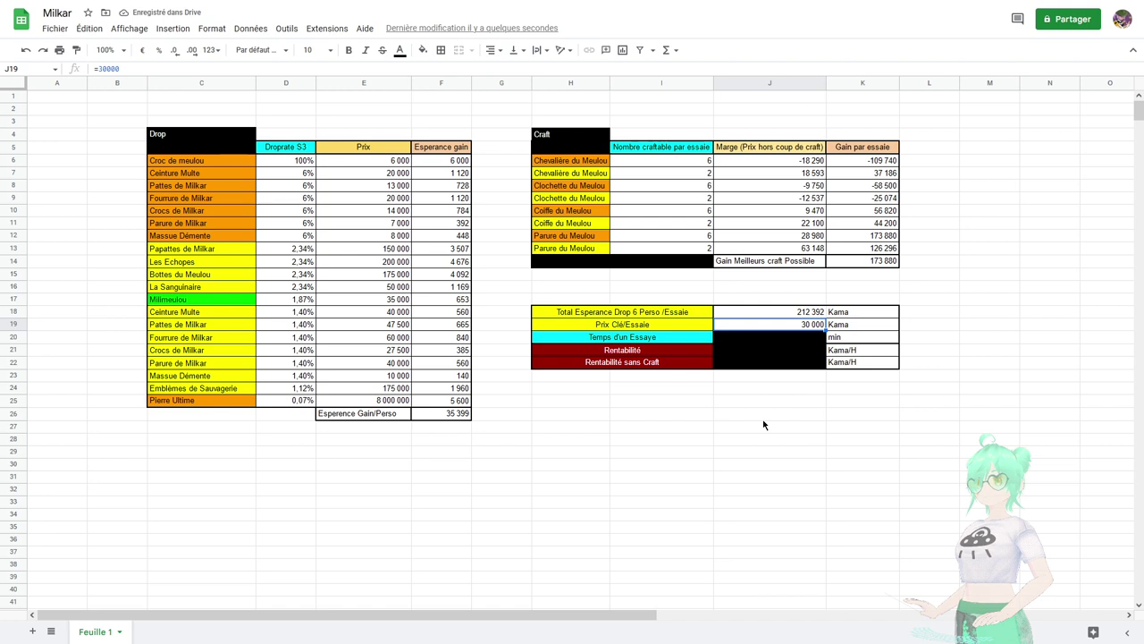
- Reset the black fill of the Temps d'un Essaye value in J20
click(751, 337)
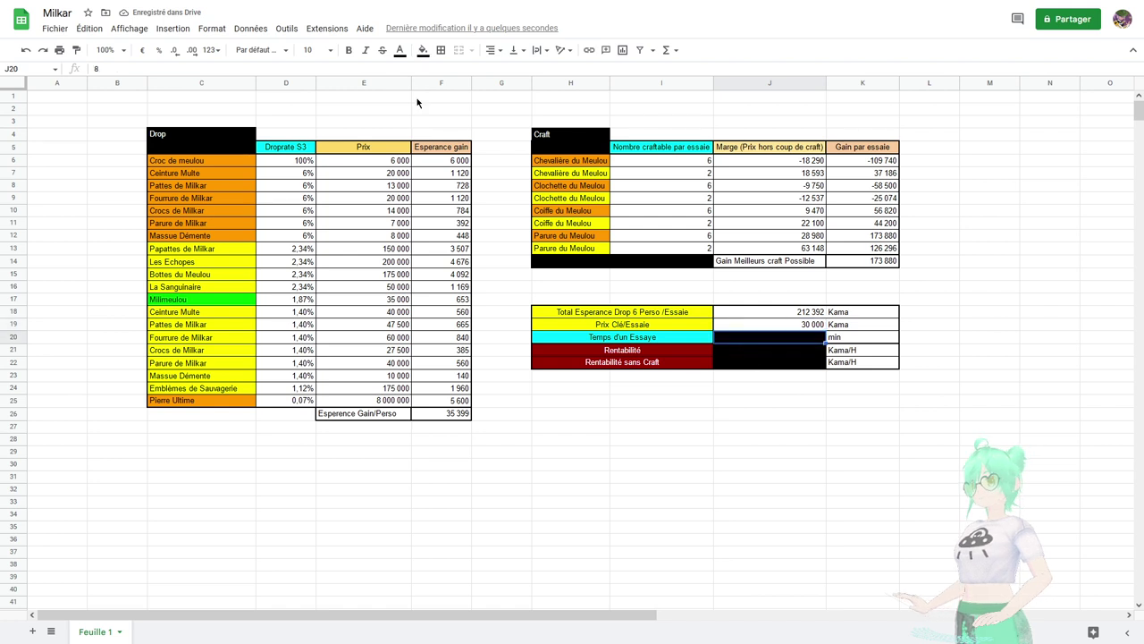
click(423, 50)
click(462, 75)
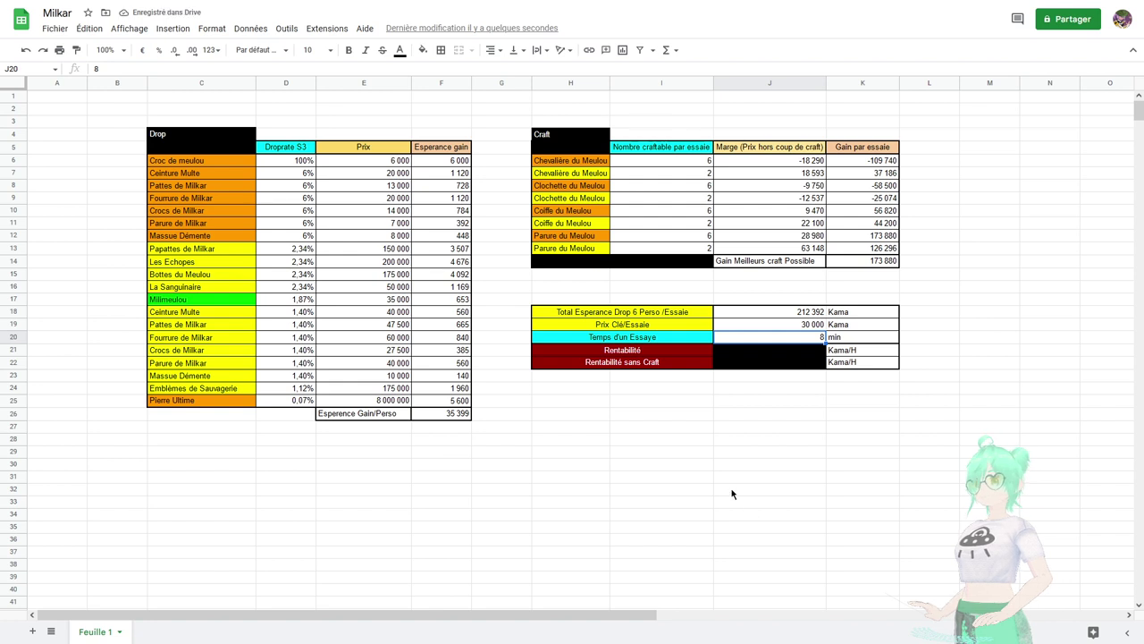
- Reset the black fill of the Rentabilité and Rentabilité sans Craft values in J21 and J22
click(745, 352)
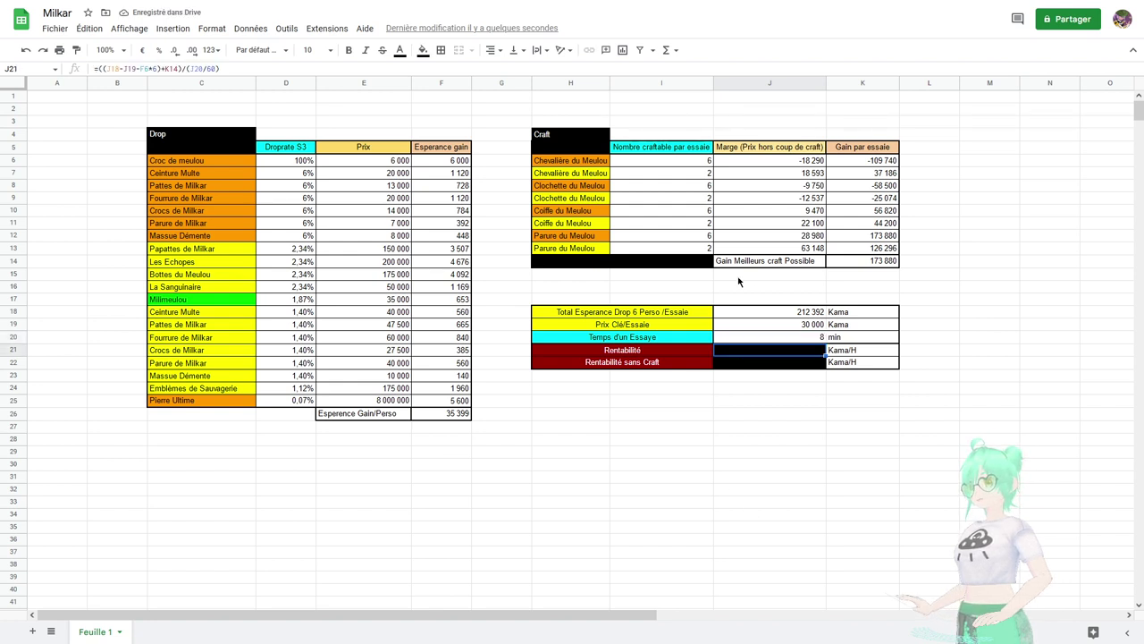
click(423, 49)
click(451, 73)
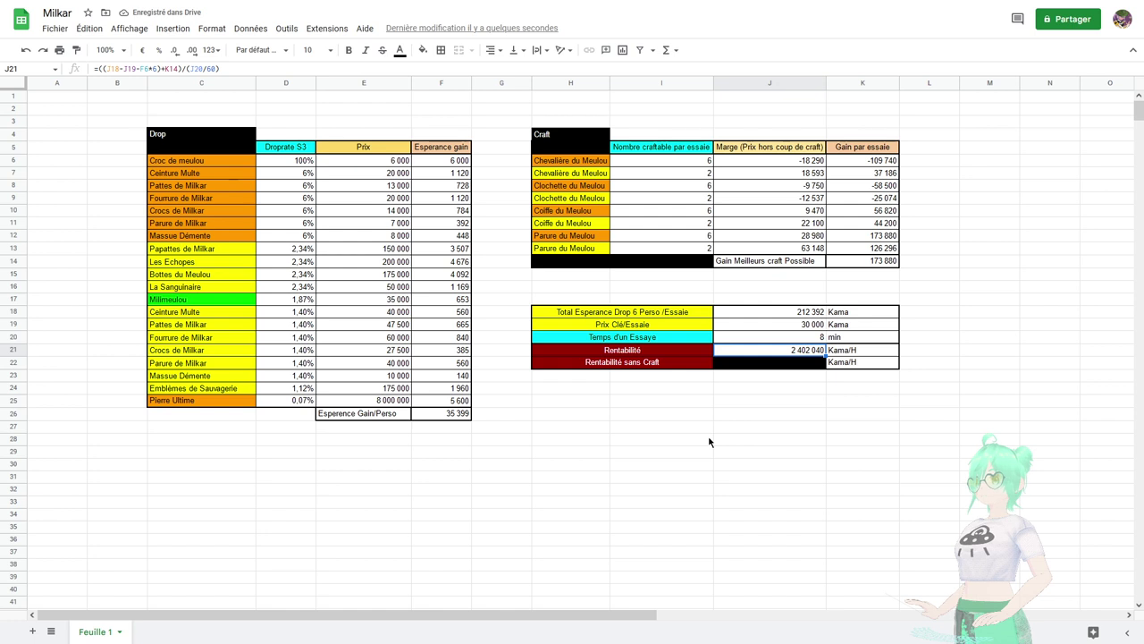
click(773, 363)
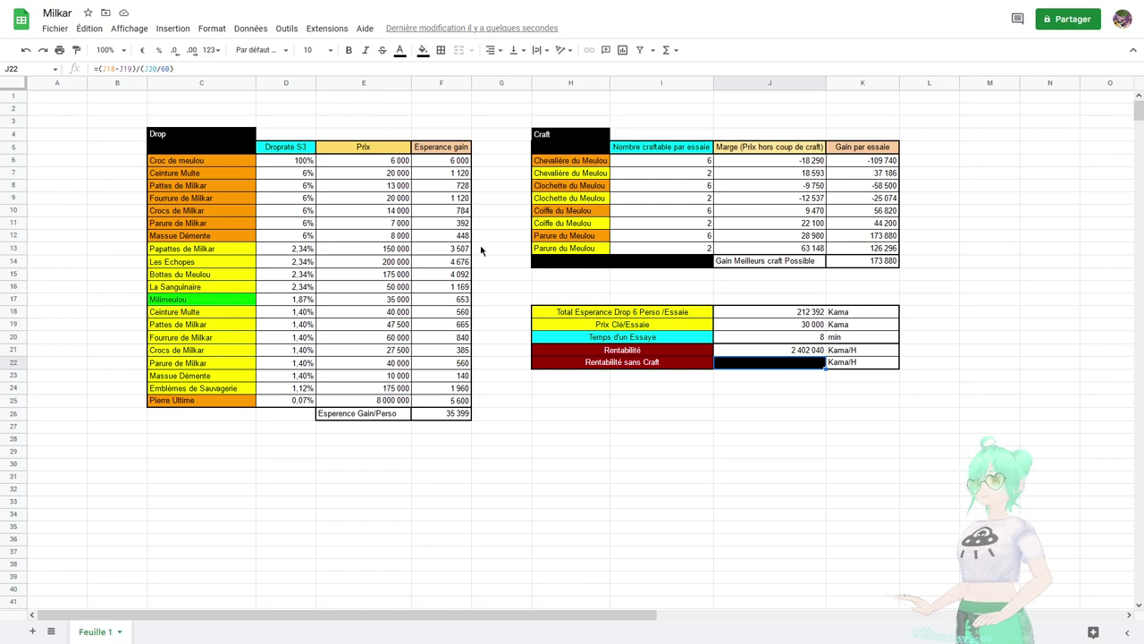
click(425, 51)
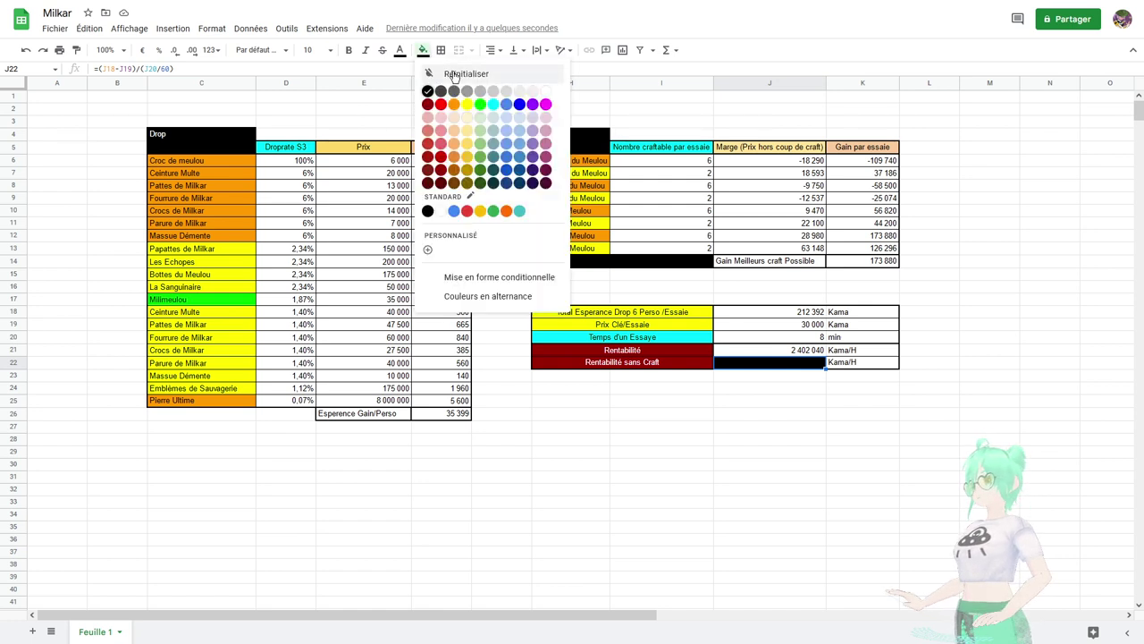
click(454, 75)
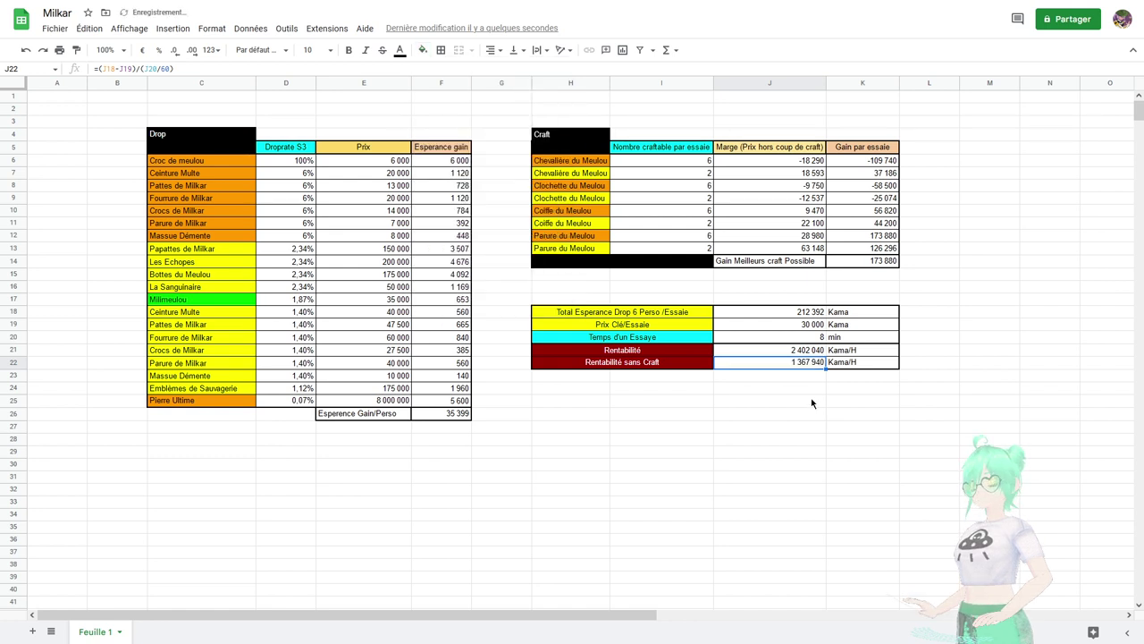